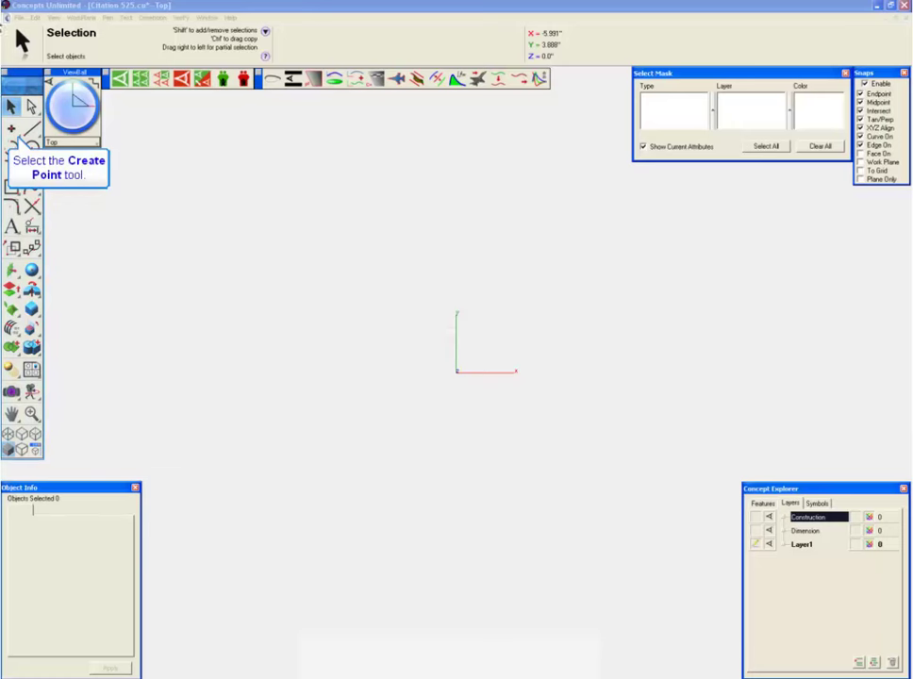
Create a point for the fuselage apex at X 100, Y 0, Z 100.
{"action": "left_click", "coordinate": [11, 128]}
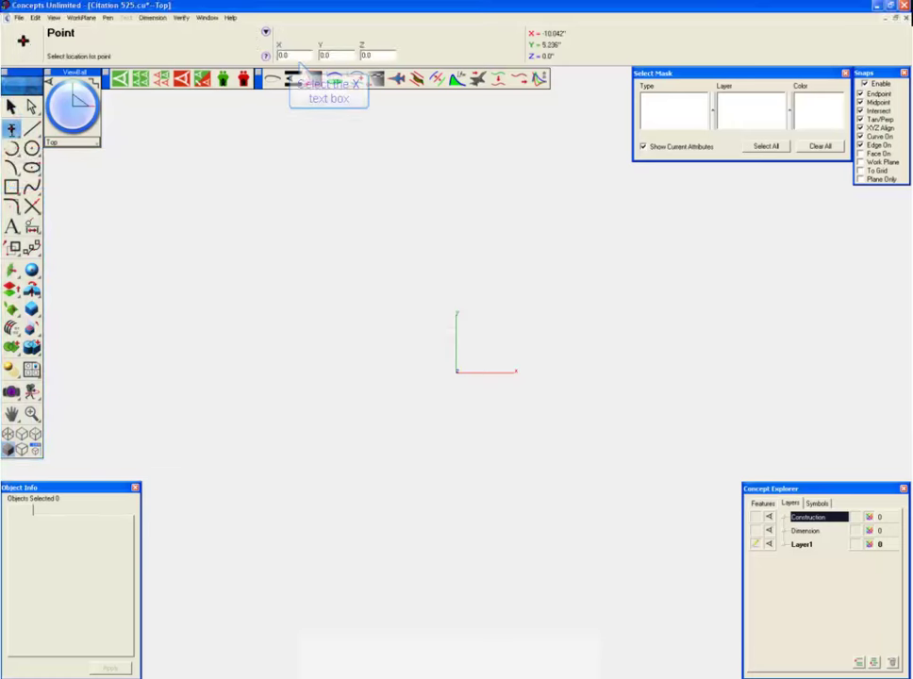
{"action": "left_click", "coordinate": [294, 56]}
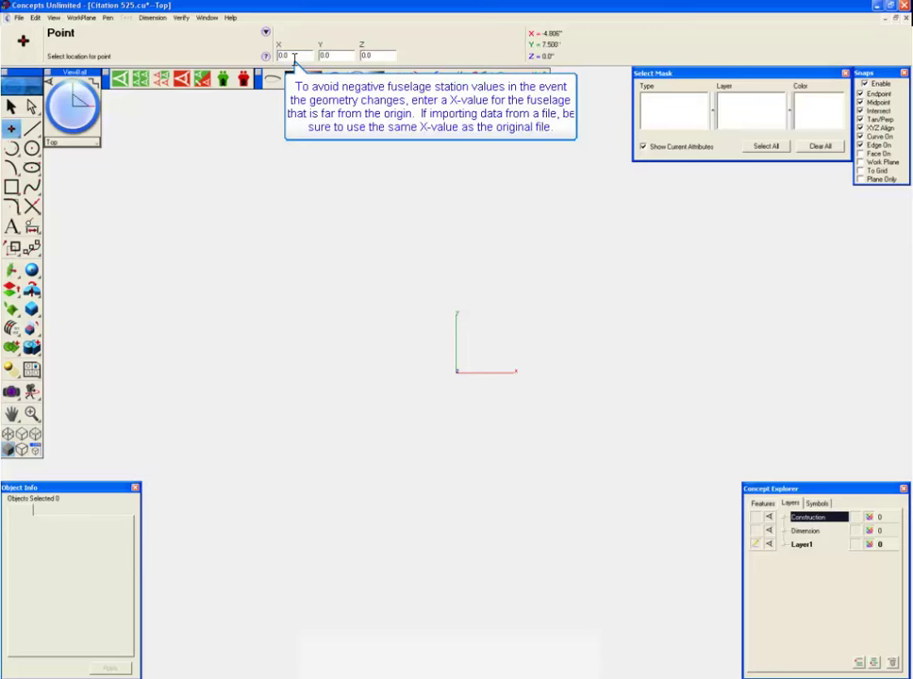
{"action": "type", "text": "100"}
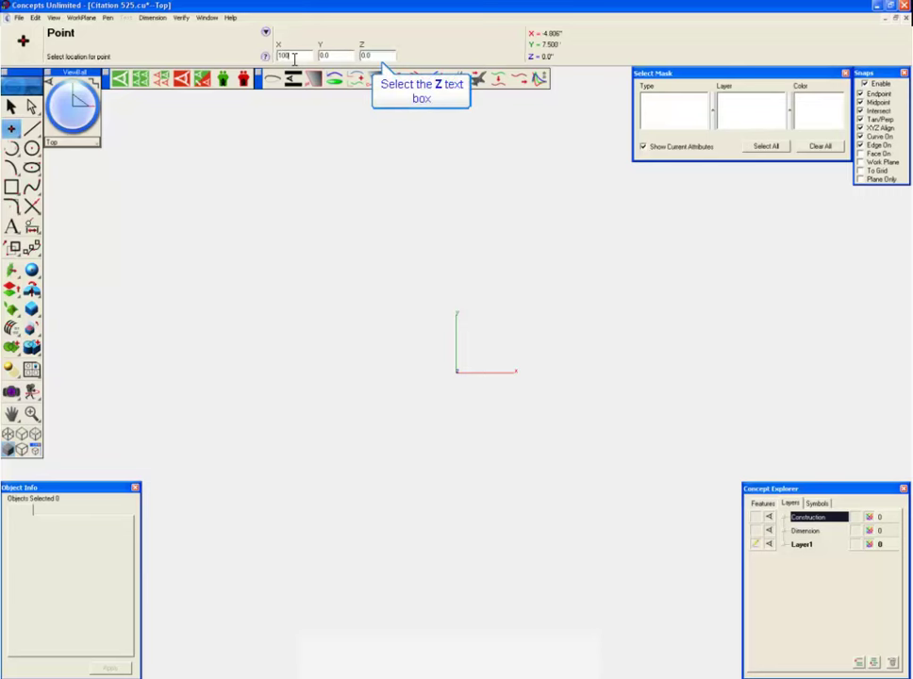
{"action": "left_click", "coordinate": [374, 57]}
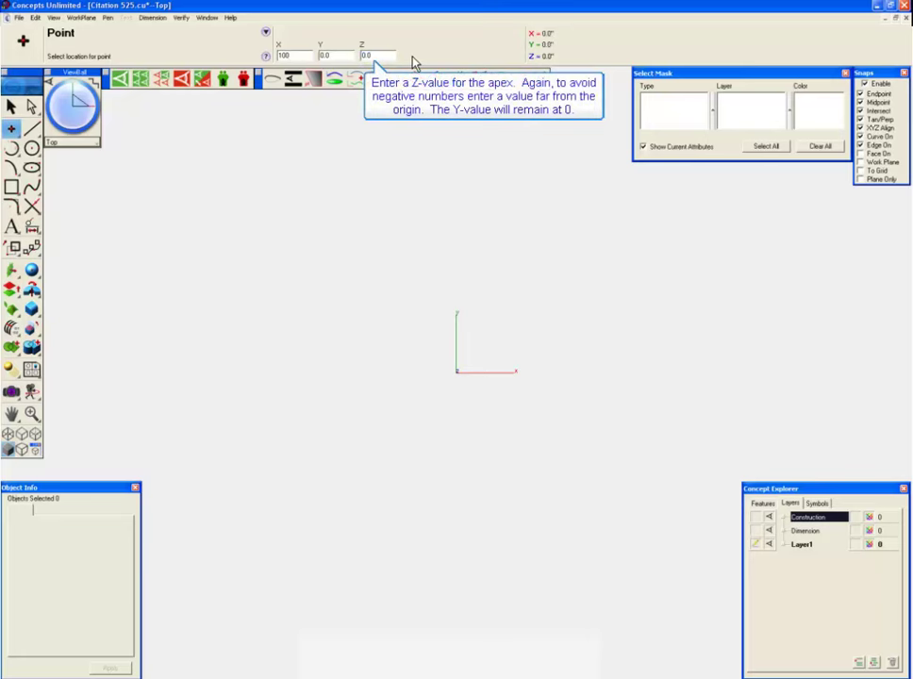
{"action": "type", "text": "100"}
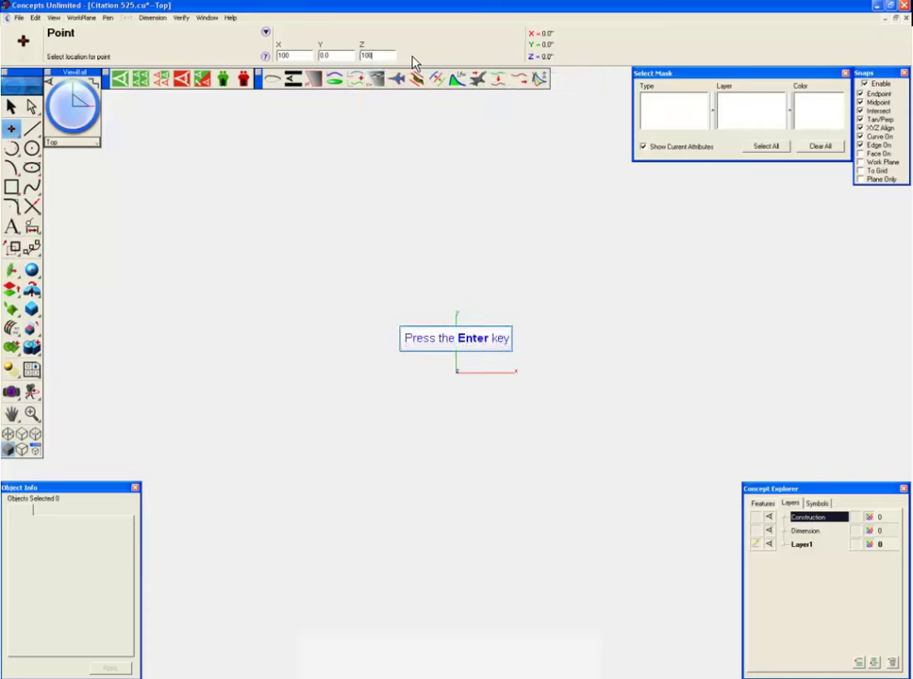
{"action": "key", "text": "Return"}
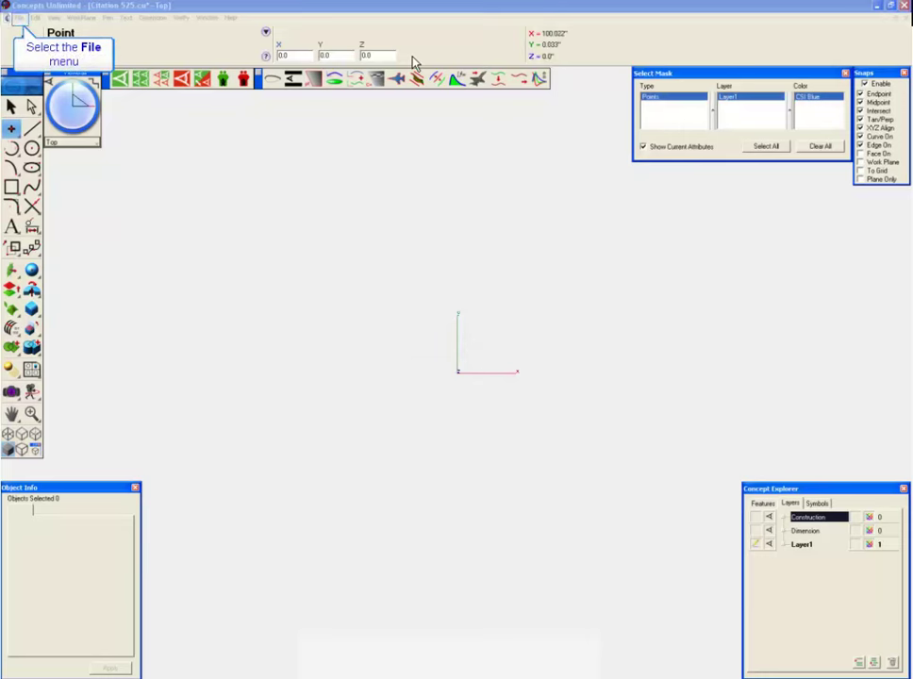
Import the IGES file CE525 Fuselage Cross Sections.igs with the Generic flavor and Auto Heal Bodies enabled.
{"action": "left_click", "coordinate": [19, 18]}
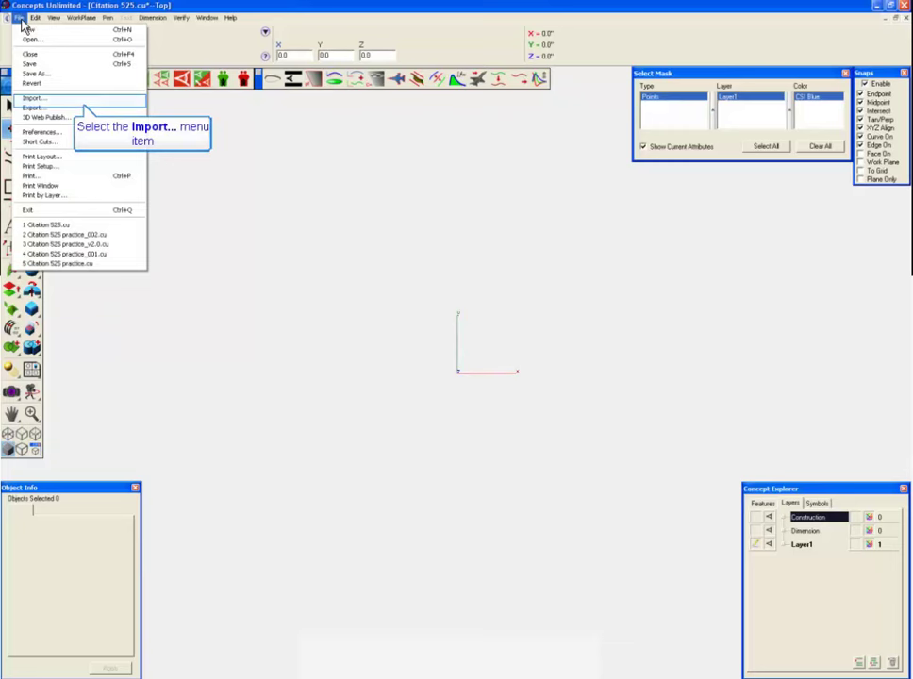
{"action": "left_click", "coordinate": [31, 99]}
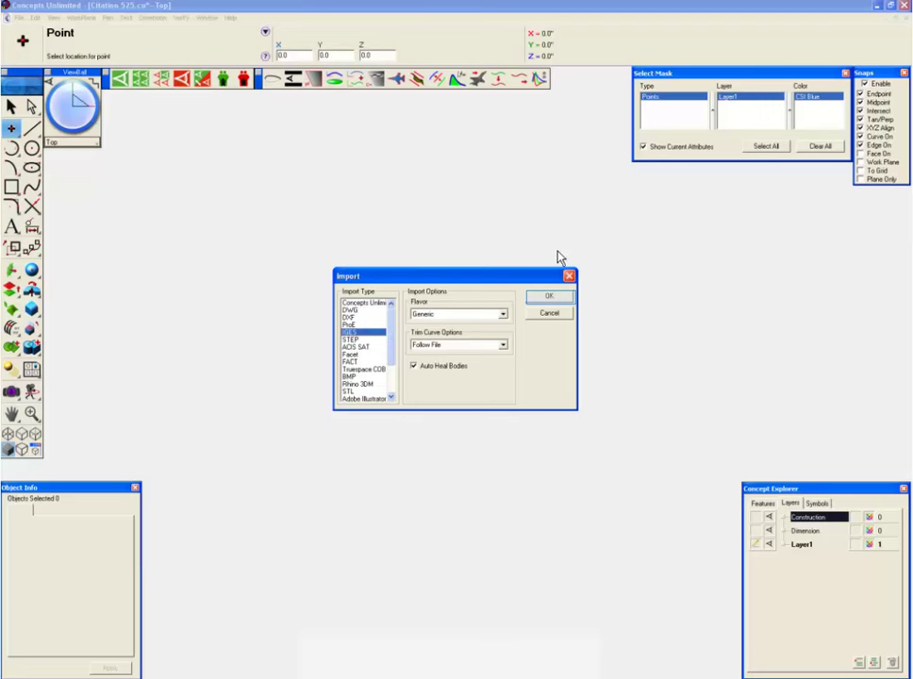
{"action": "left_click", "coordinate": [563, 295]}
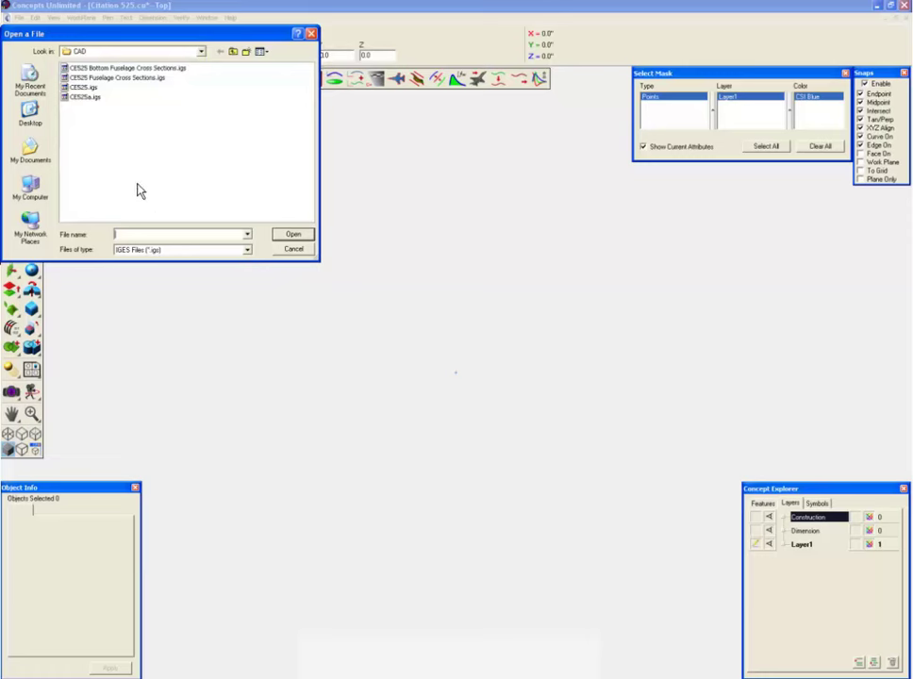
{"action": "left_click", "coordinate": [106, 79]}
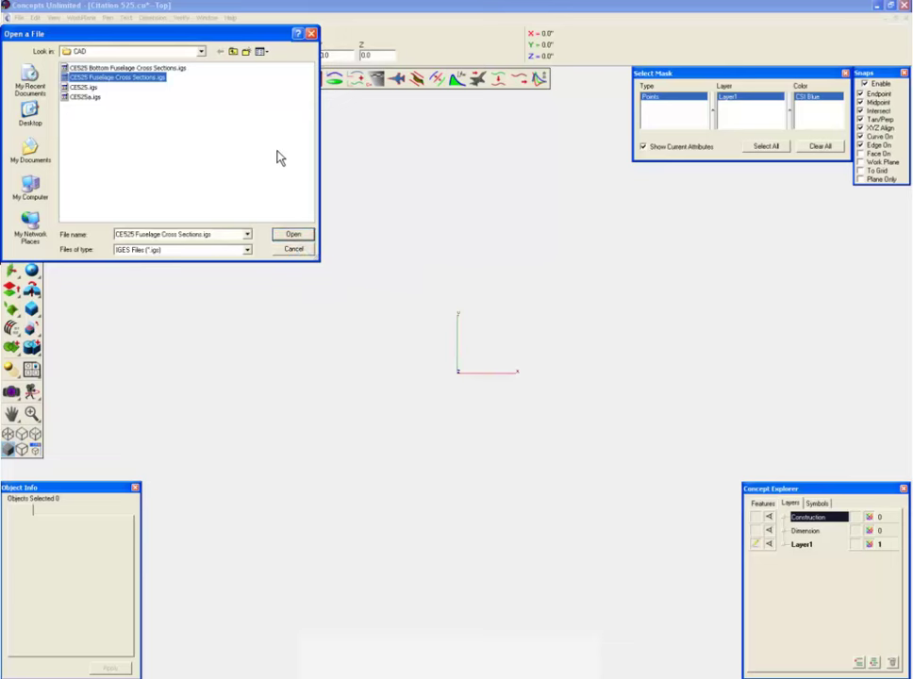
{"action": "left_click", "coordinate": [295, 236]}
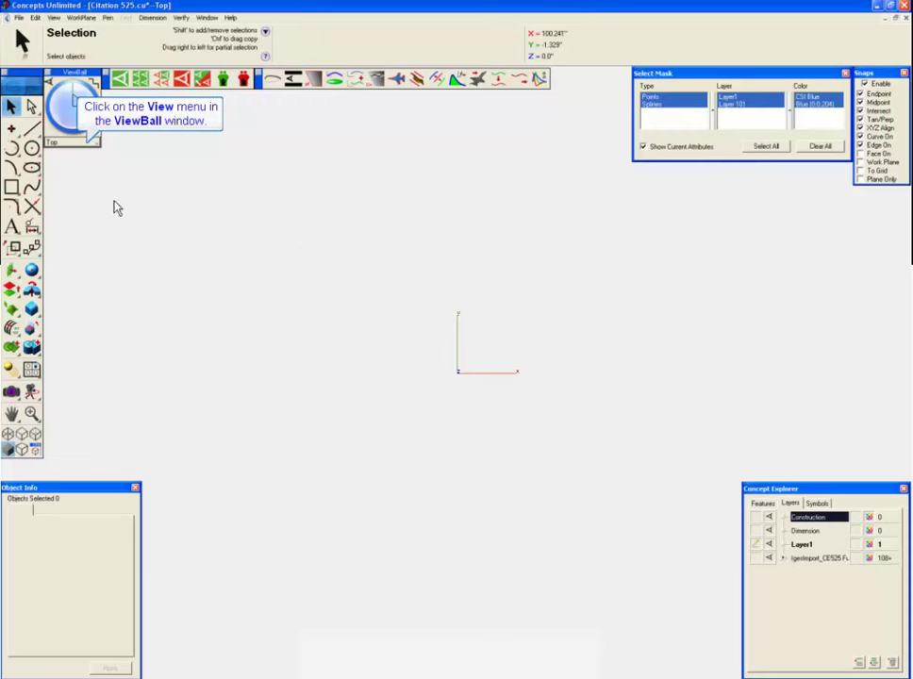
Show the model in isometric view, zoomed out enough to display all imported cross sections and the apex point.
{"action": "left_click", "coordinate": [89, 148]}
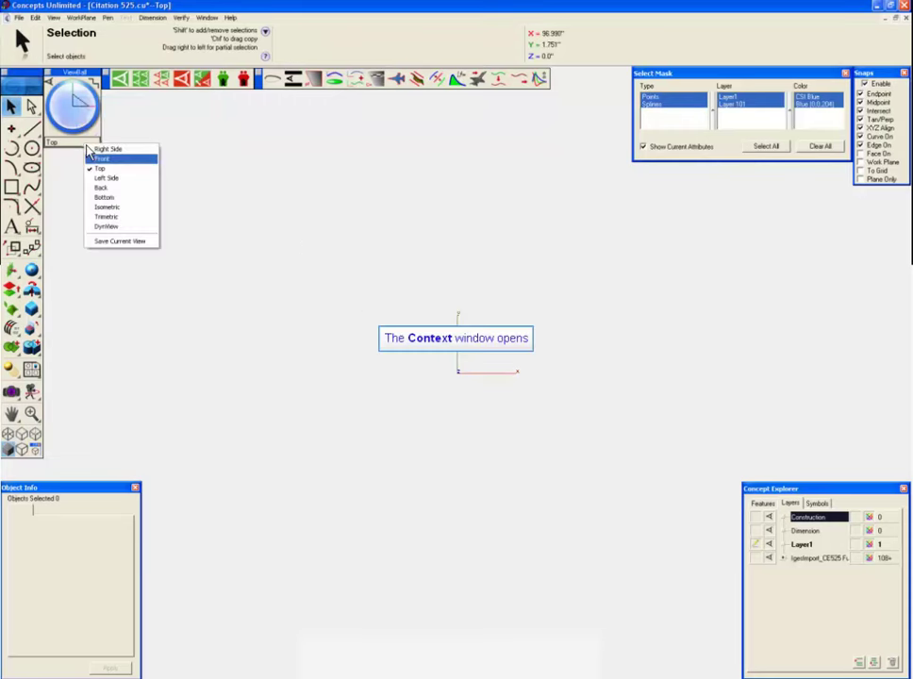
{"action": "left_click", "coordinate": [115, 207]}
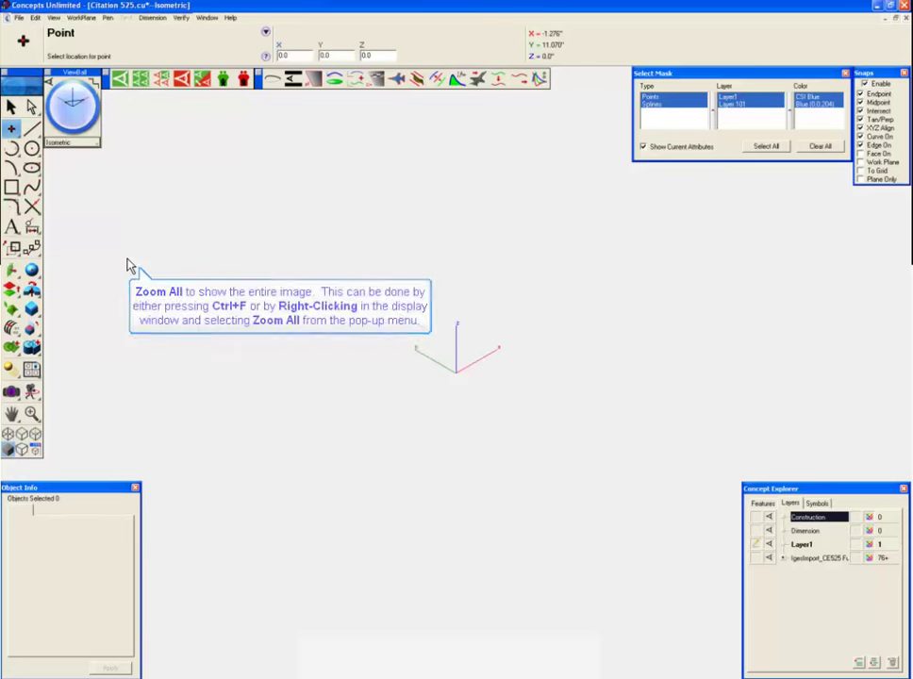
{"action": "right_click", "coordinate": [130, 266]}
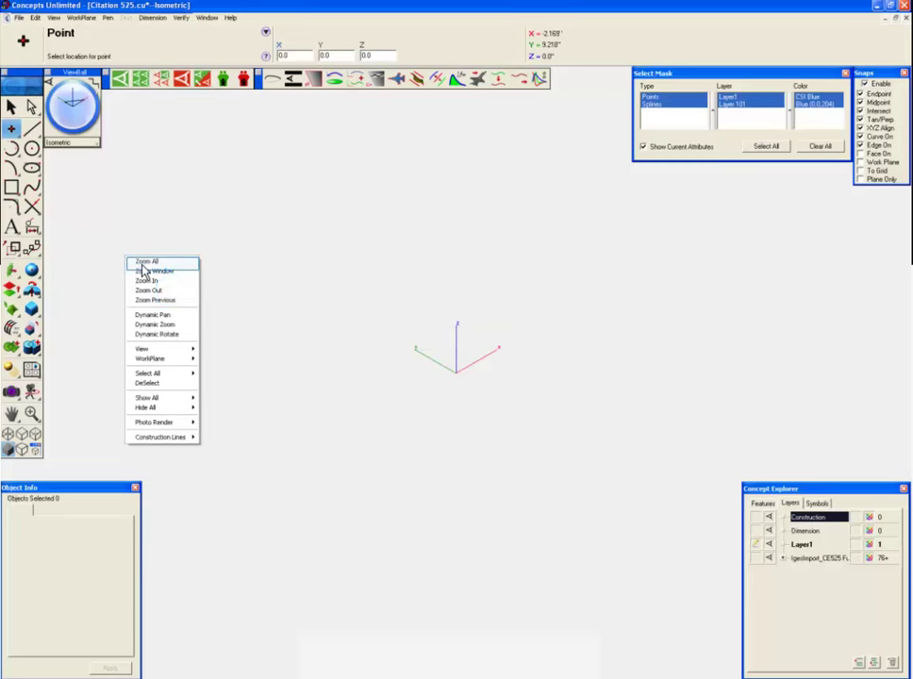
{"action": "left_click", "coordinate": [143, 267]}
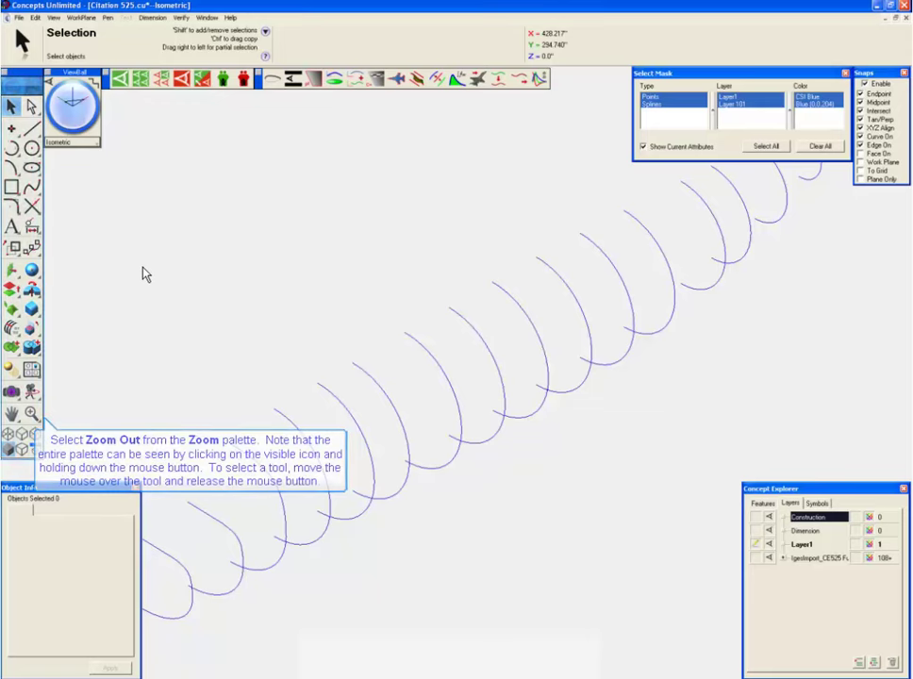
{"action": "left_click", "coordinate": [33, 414]}
{"action": "left_click", "coordinate": [73, 415]}
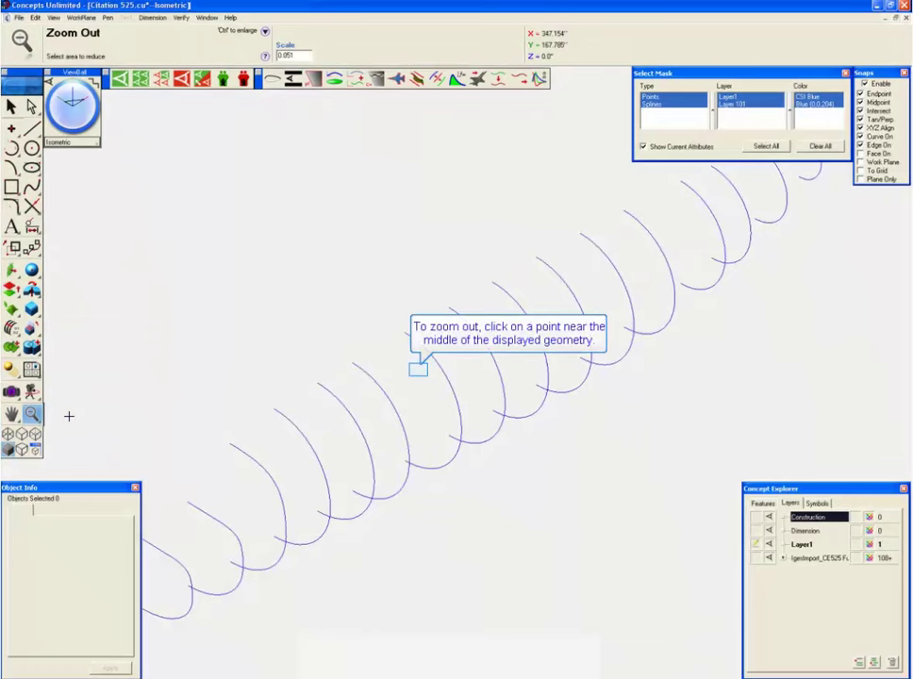
{"action": "left_click", "coordinate": [420, 369]}
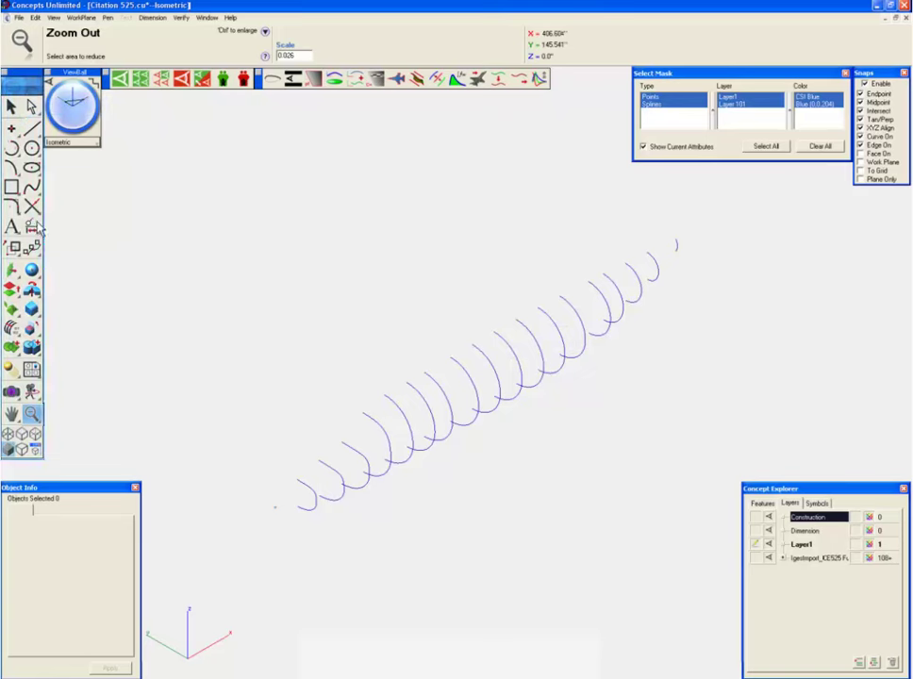
Select both the upper and lower splines of the second cross section from the nose and change their color to Green.
{"action": "left_click", "coordinate": [11, 105]}
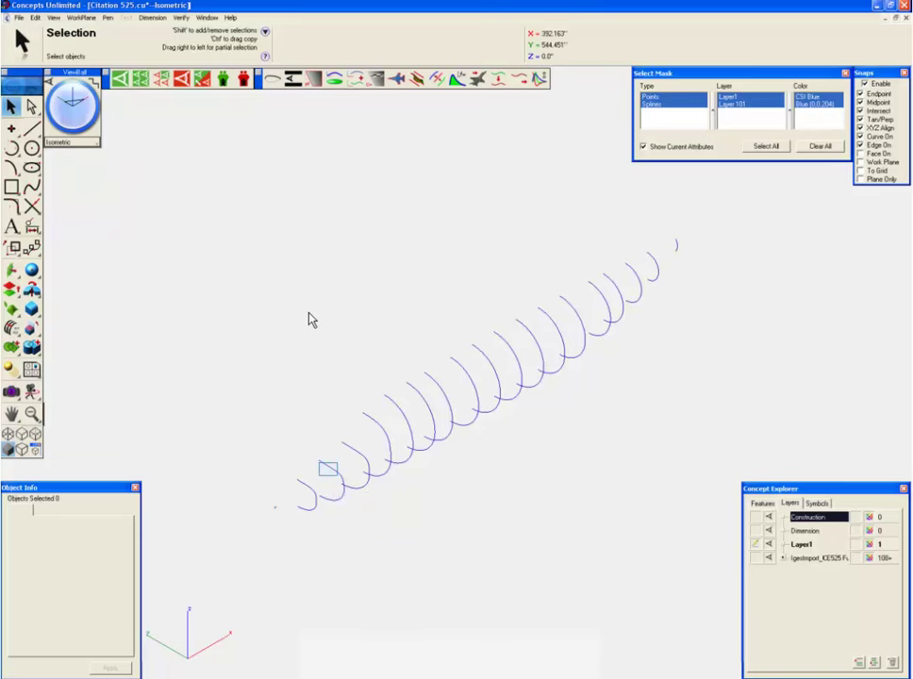
{"action": "left_click", "coordinate": [329, 471]}
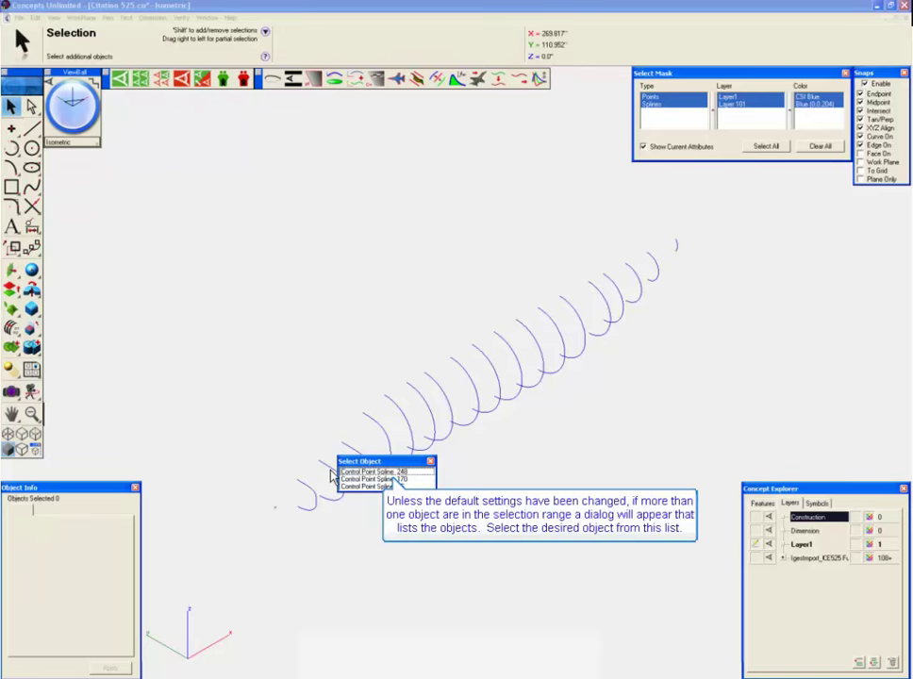
{"action": "left_click", "coordinate": [348, 472]}
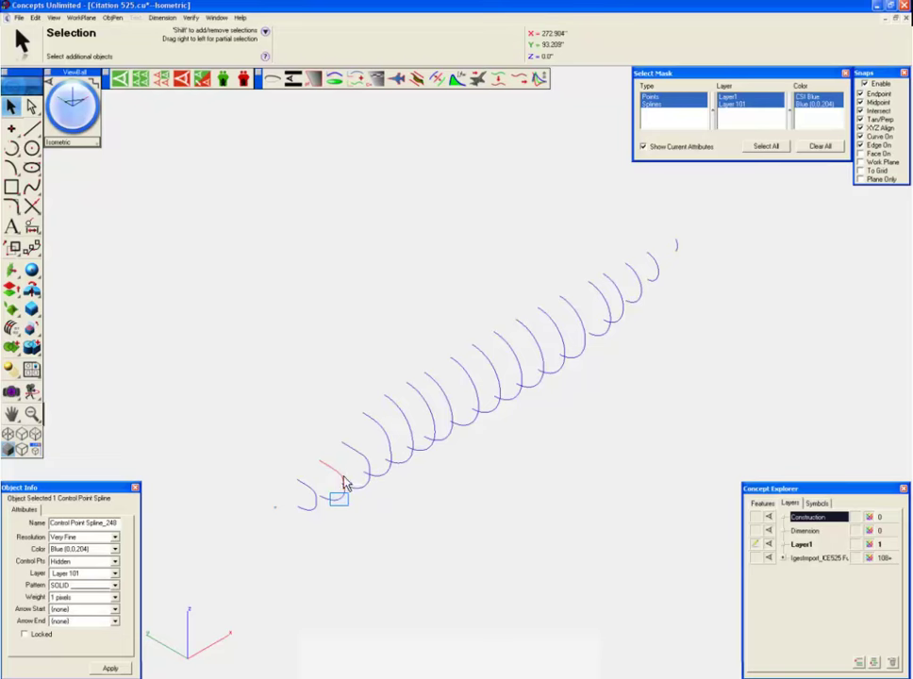
{"action": "left_click", "coordinate": [345, 507]}
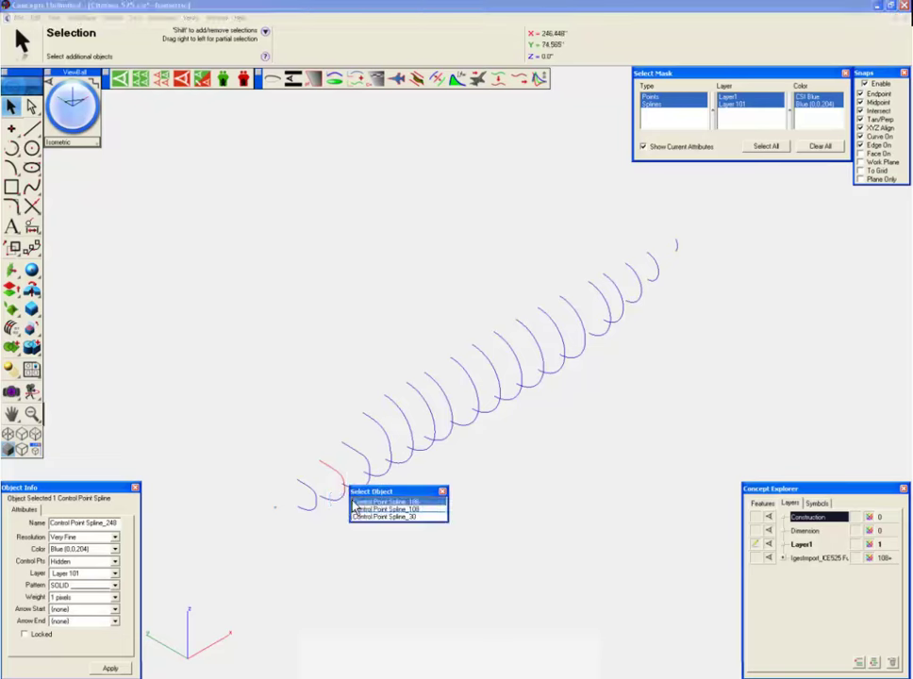
{"action": "left_click", "coordinate": [363, 509]}
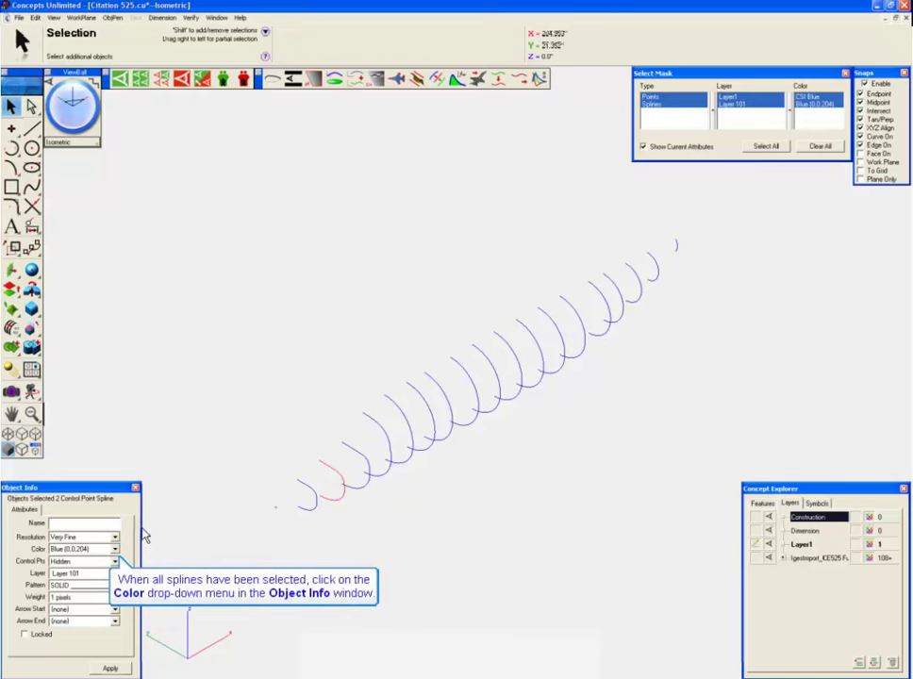
{"action": "left_click", "coordinate": [115, 550]}
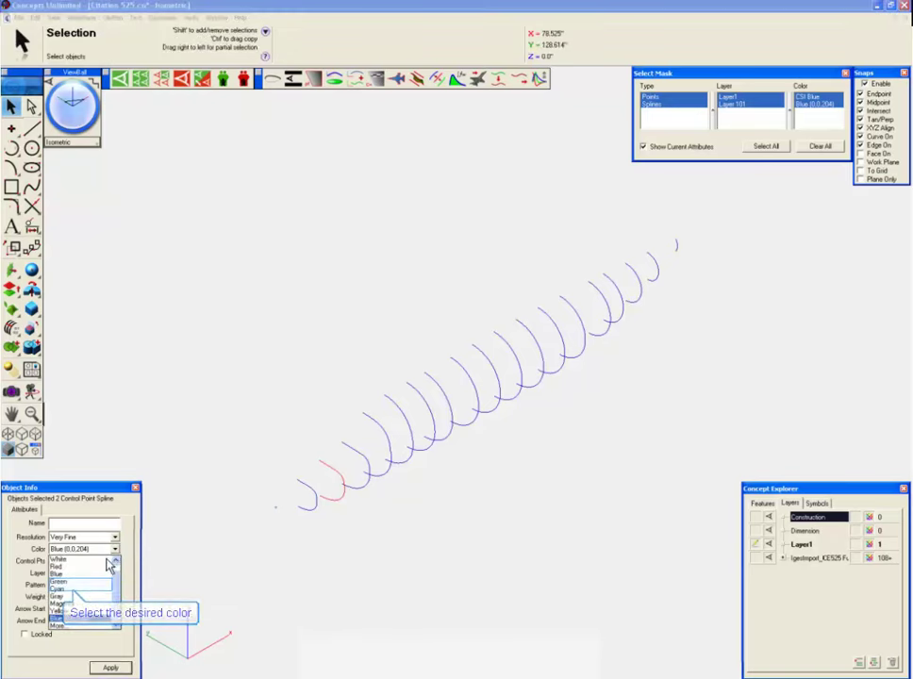
{"action": "left_click", "coordinate": [104, 585]}
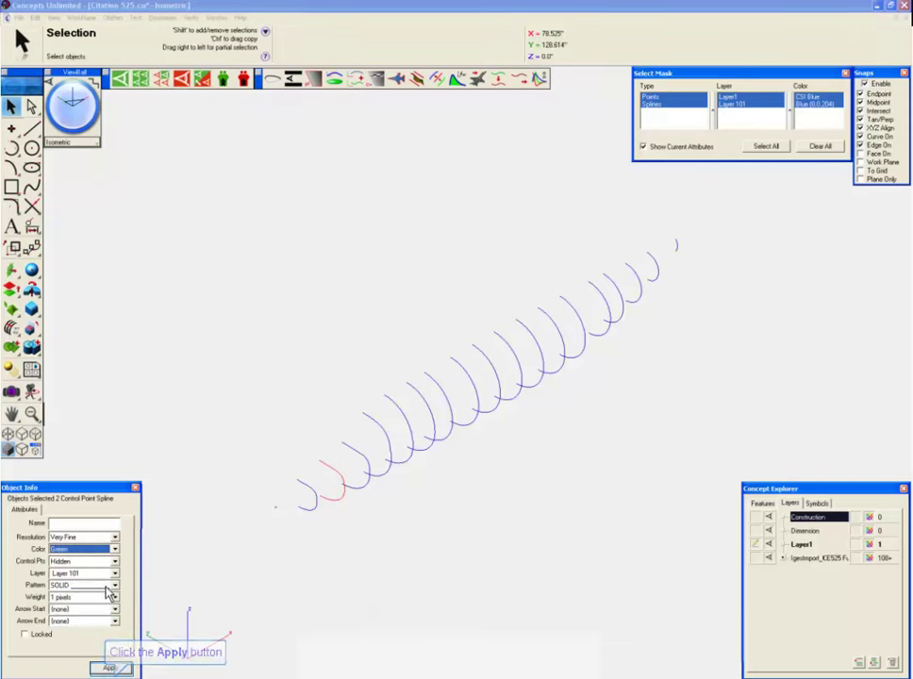
{"action": "left_click", "coordinate": [111, 669]}
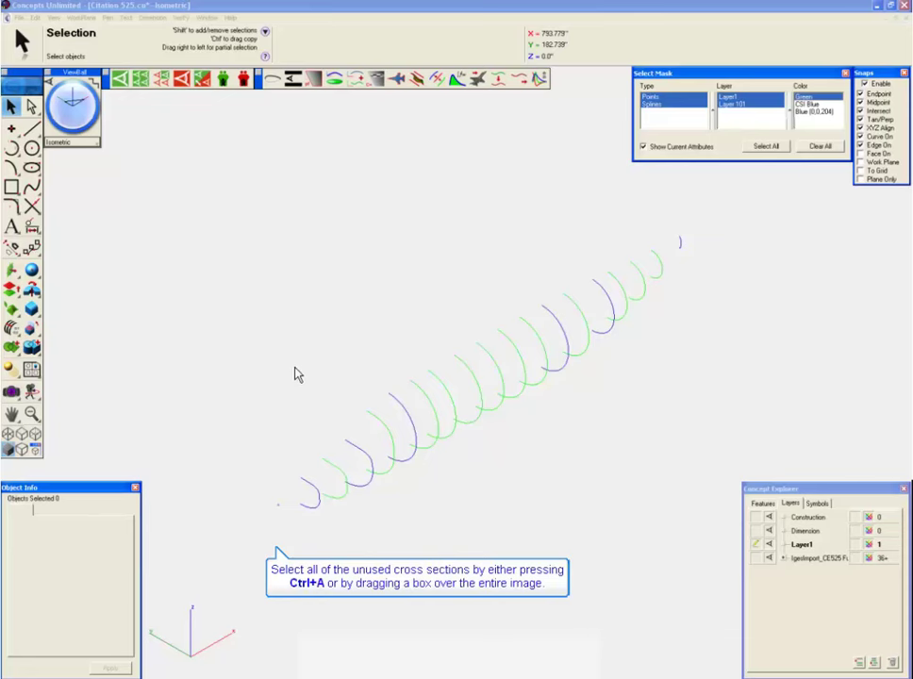
Select all the green, unused cross sections and hide them.
{"action": "left_click_drag", "start_coordinate": [253, 555], "coordinate": [727, 200]}
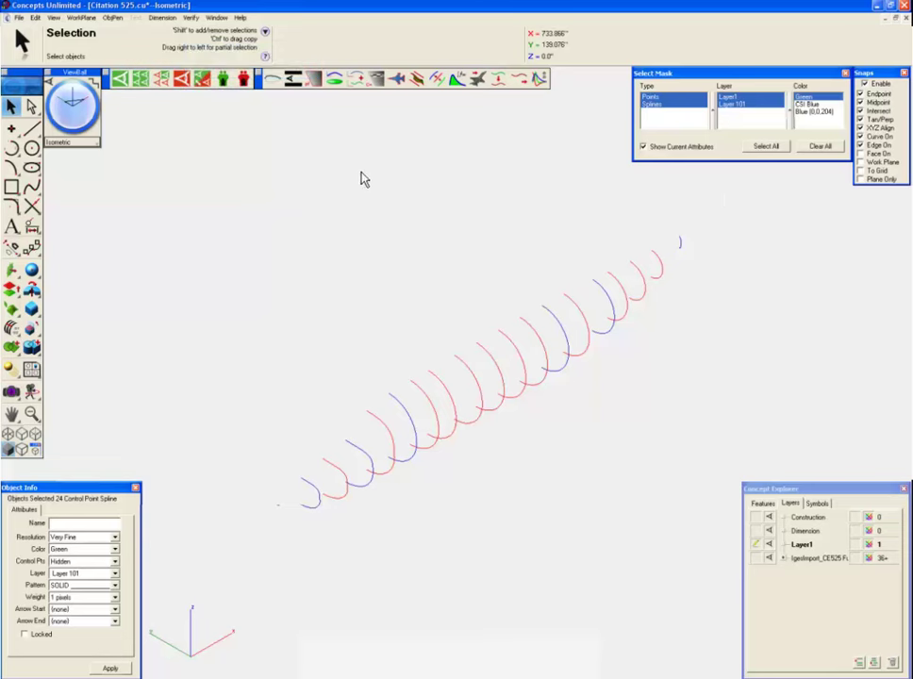
{"action": "left_click", "coordinate": [188, 82]}
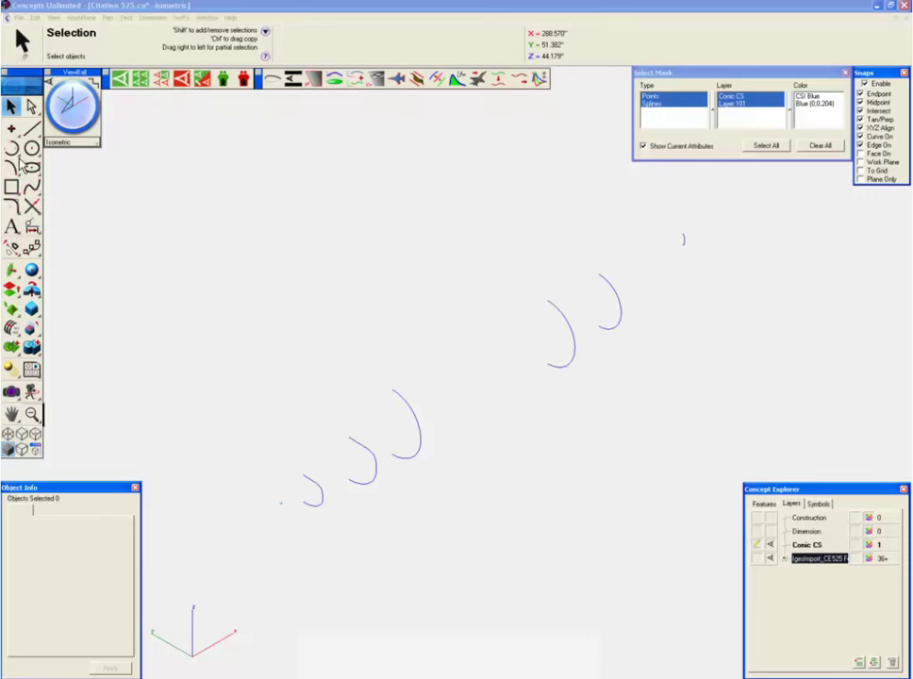
With all types, layers and colors selectable, create a four point conic matching the first cross section from its upper endpoint to its widest point.
{"action": "left_click_drag", "start_coordinate": [19, 175], "coordinate": [70, 172]}
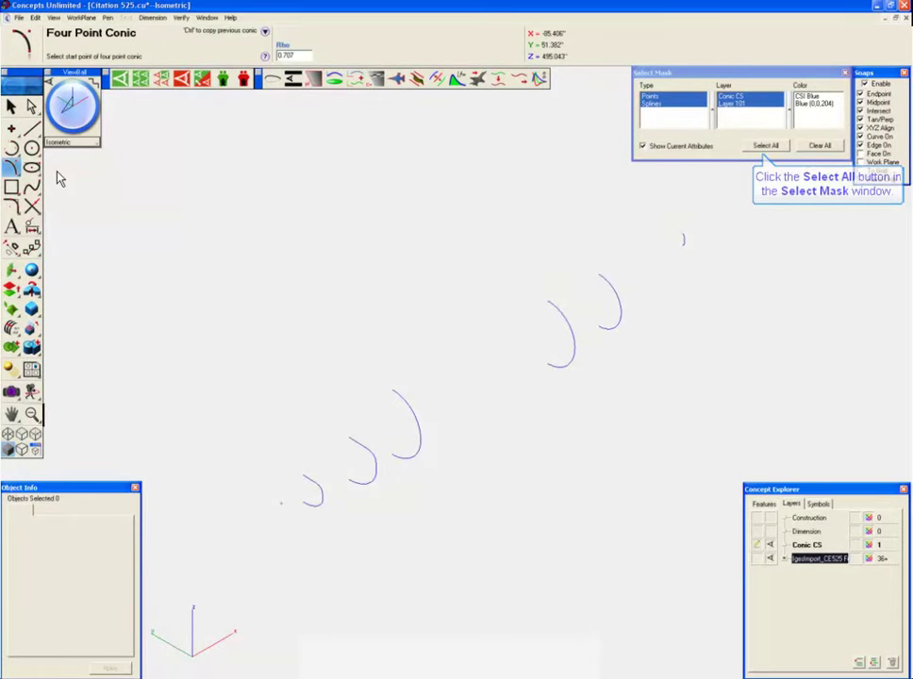
{"action": "left_click", "coordinate": [765, 147]}
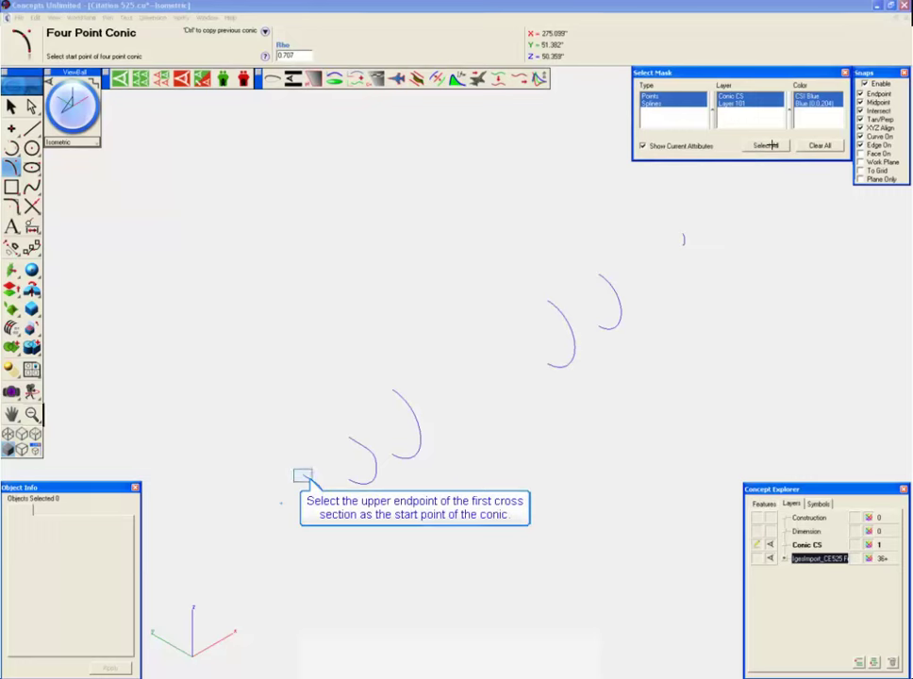
{"action": "left_click", "coordinate": [303, 476]}
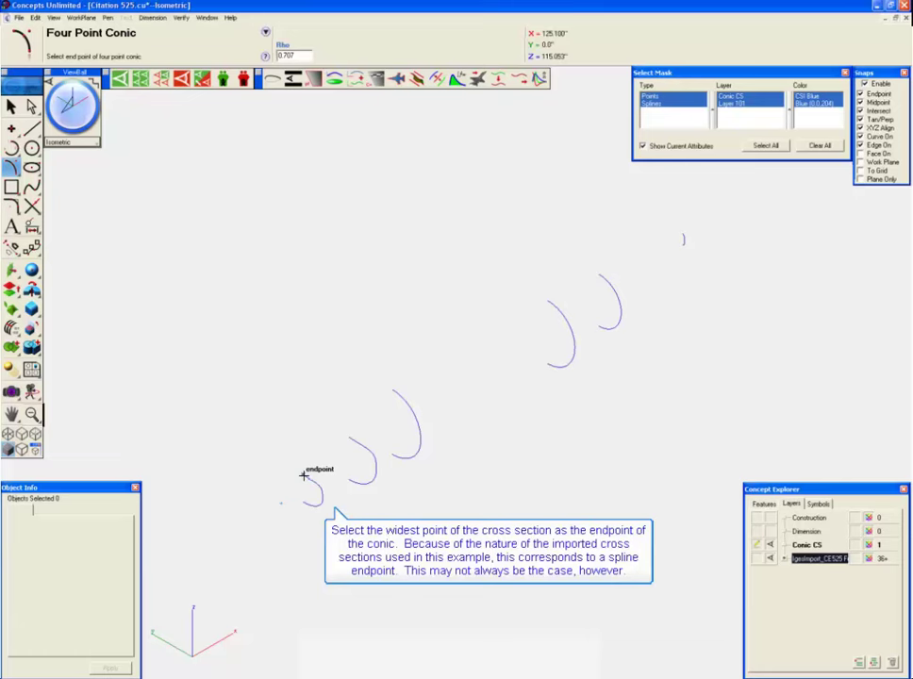
{"action": "left_click", "coordinate": [304, 475]}
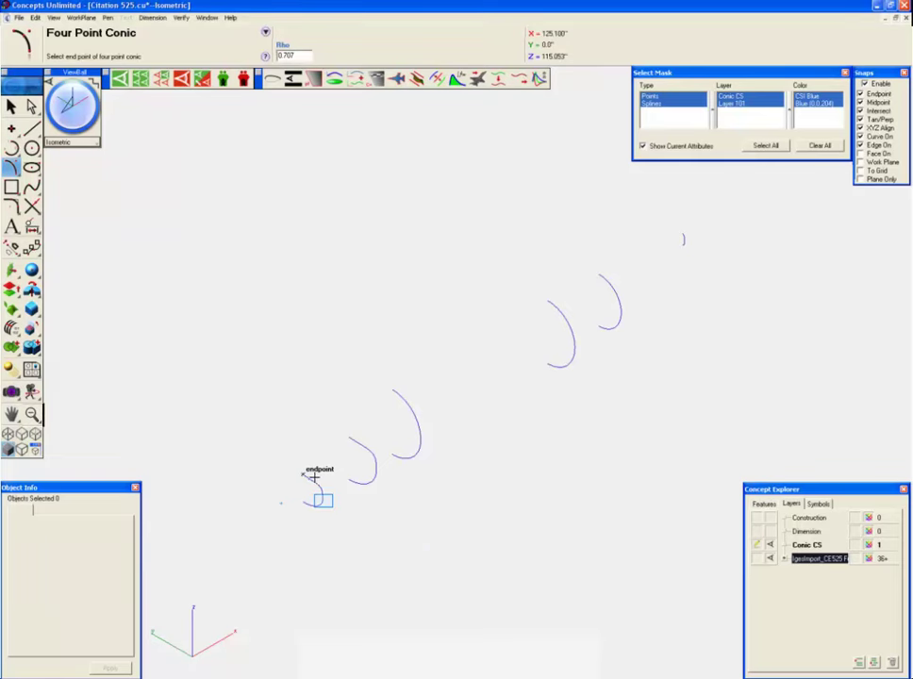
{"action": "left_click", "coordinate": [324, 500]}
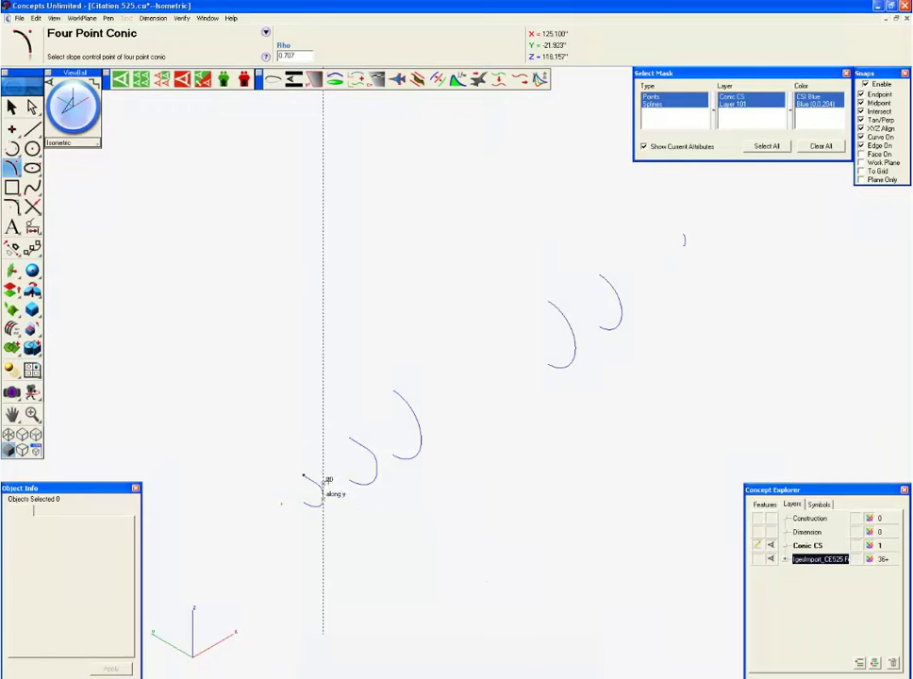
{"action": "left_click", "coordinate": [324, 487]}
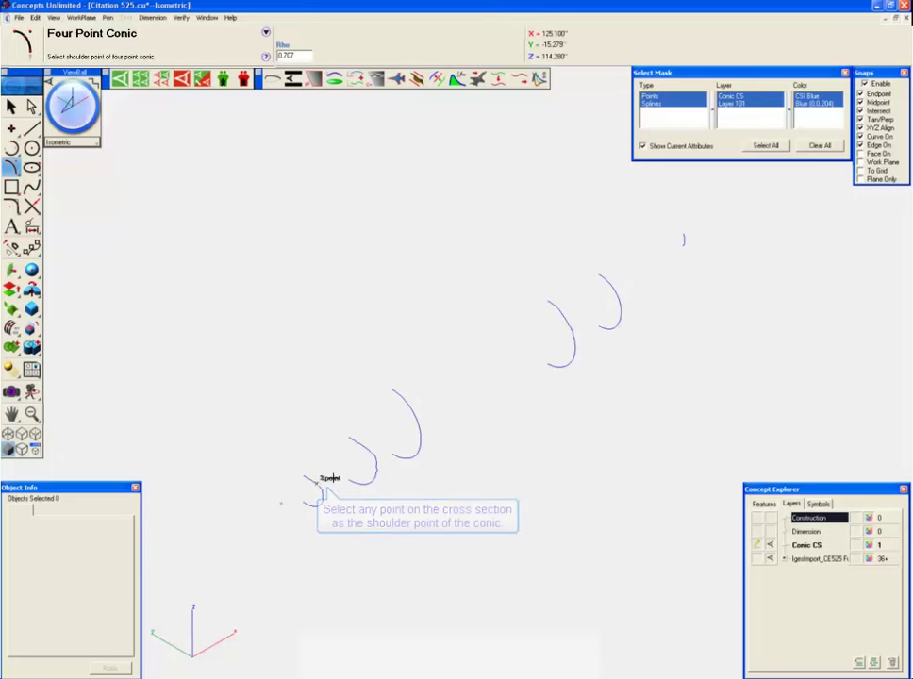
{"action": "left_click", "coordinate": [318, 484]}
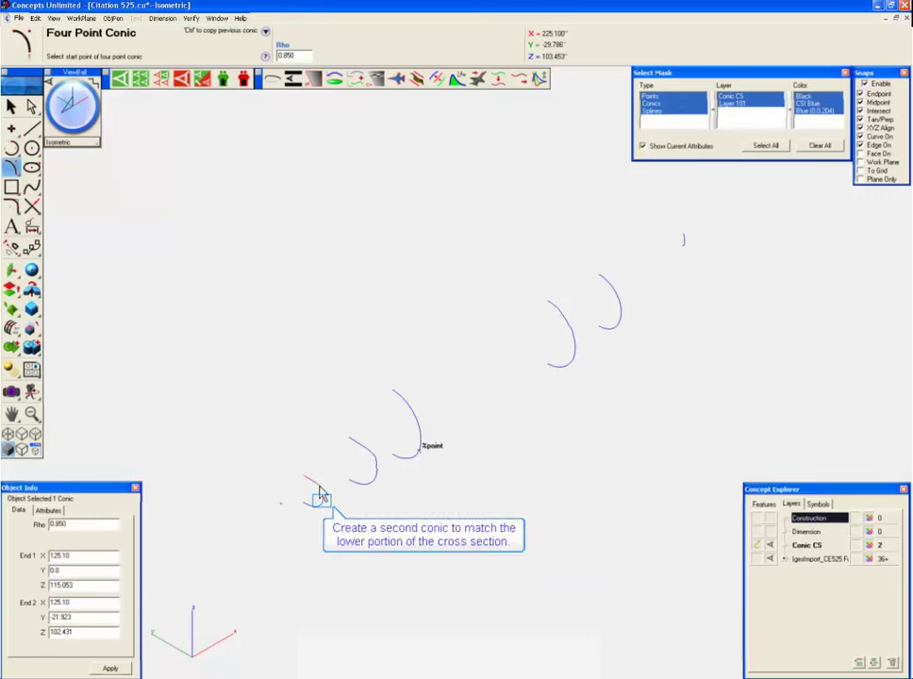
Create a second four point conic matching the lower portion of the first cross section, from its widest point to its lower endpoint.
{"action": "left_click", "coordinate": [323, 501]}
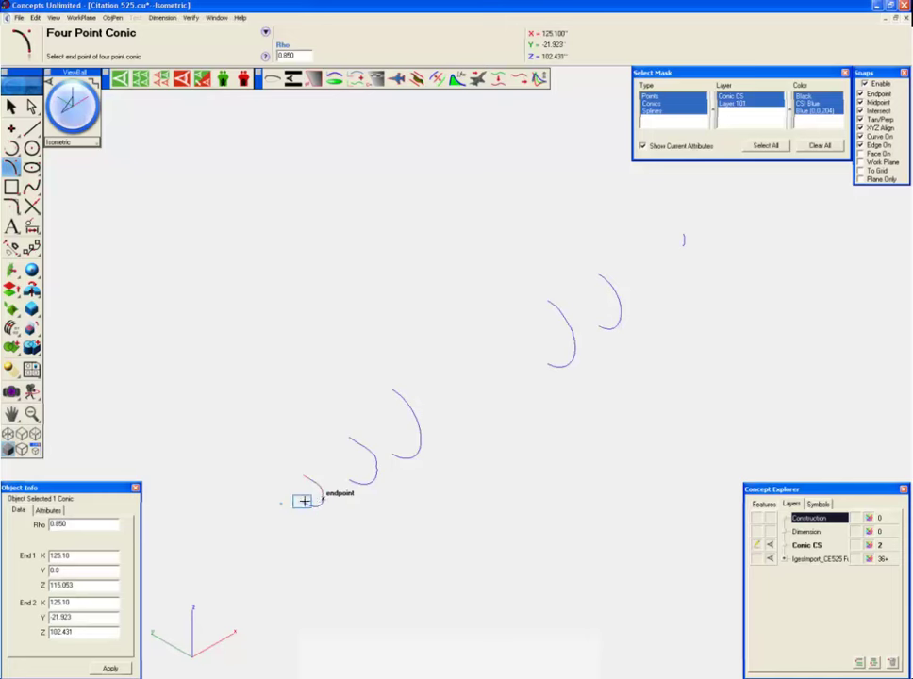
{"action": "left_click", "coordinate": [303, 501]}
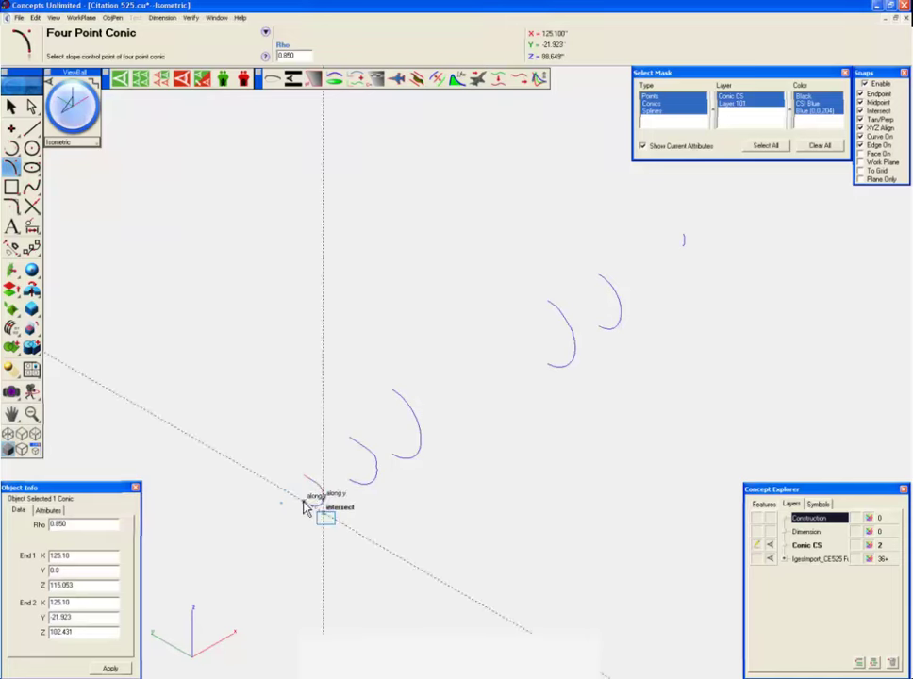
{"action": "left_click", "coordinate": [327, 518]}
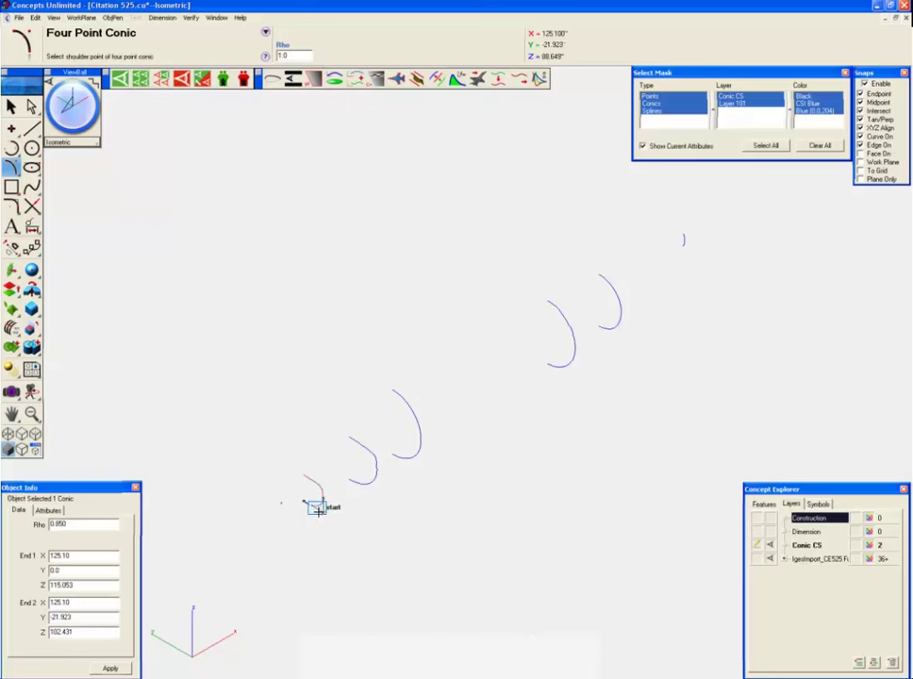
{"action": "left_click", "coordinate": [319, 506]}
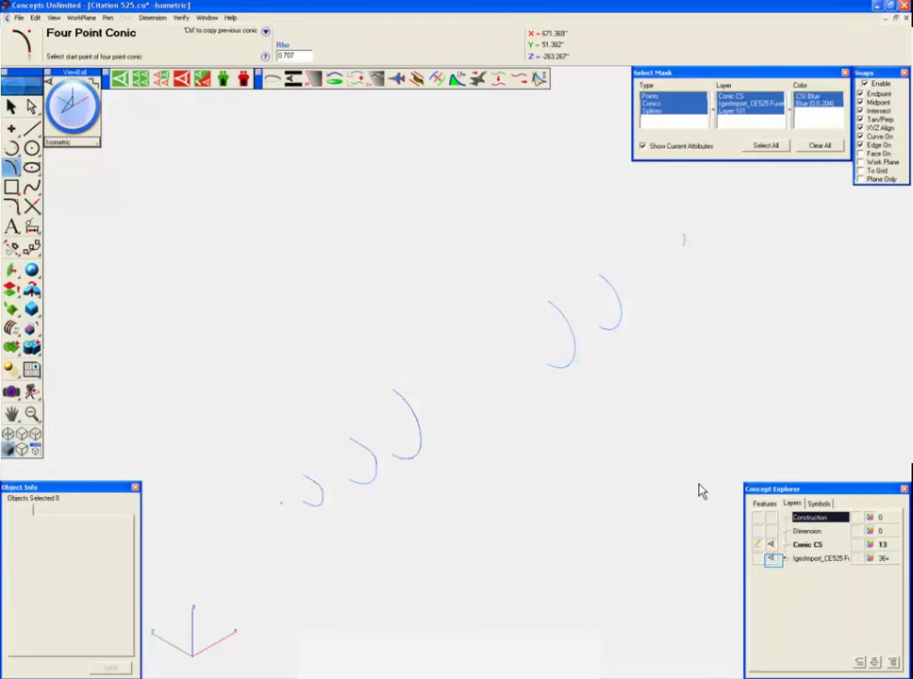
Hide the layer holding the imported IGES fuselage cross sections, leaving the Conic CS layer shown.
{"action": "left_click", "coordinate": [772, 560]}
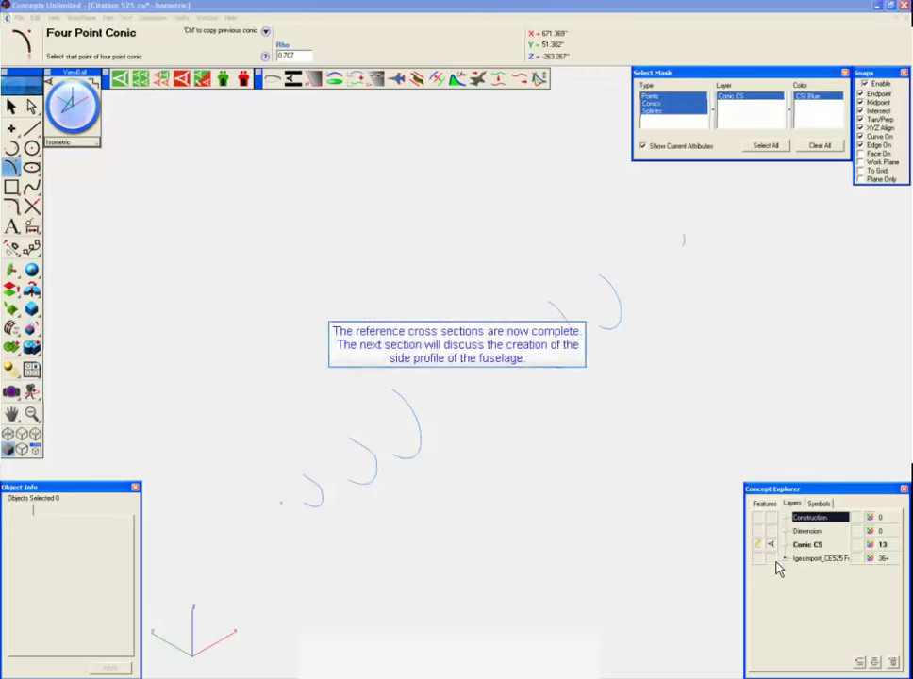